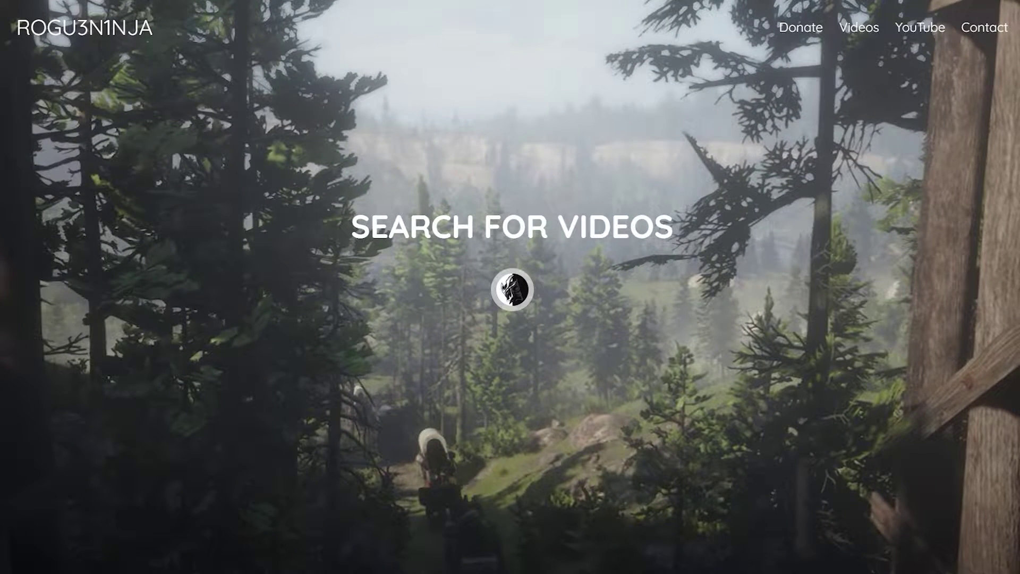
Step: Scroll the ROGU3N1NJA homepage down past the Patreon section to the footer's social icons
scroll(510, 287, "down", 5)
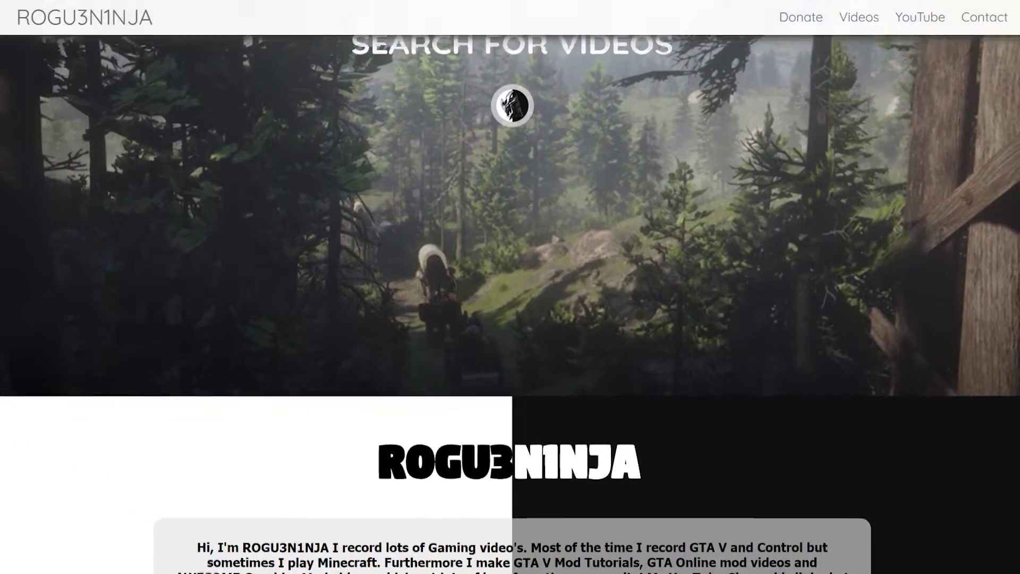
scroll(510, 286, "down", 5)
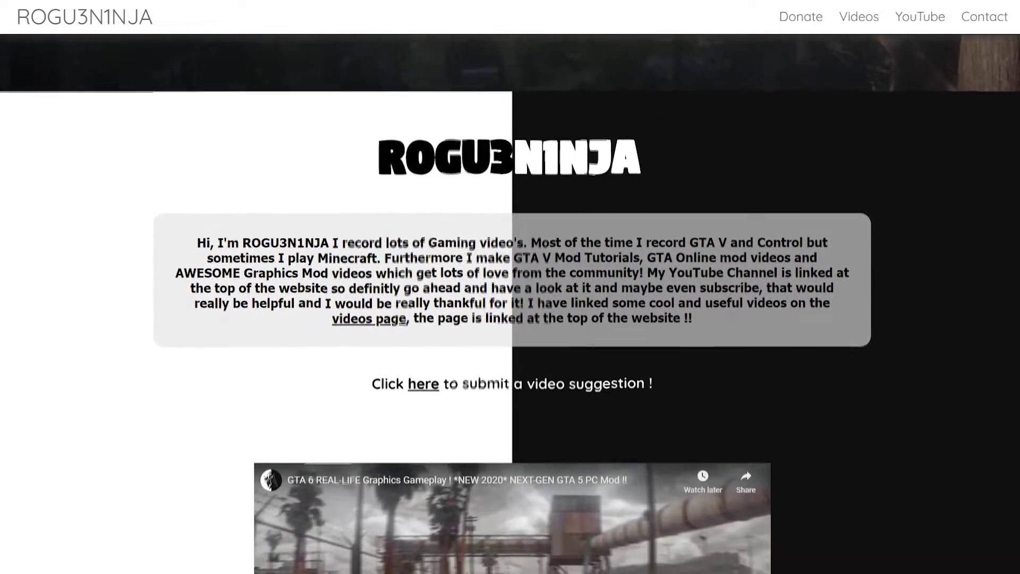
scroll(510, 286, "down", 4)
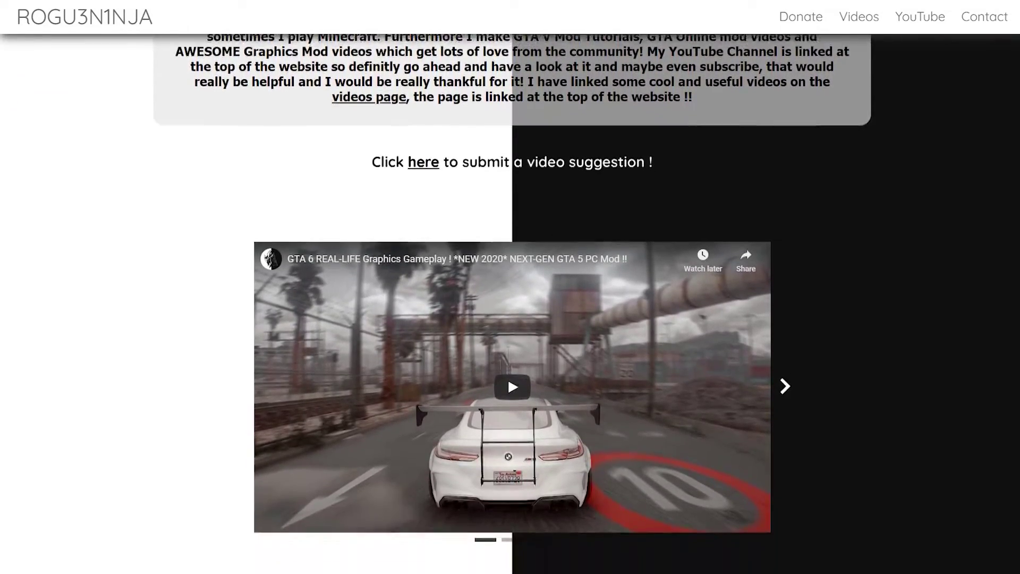
scroll(510, 286, "down", 5)
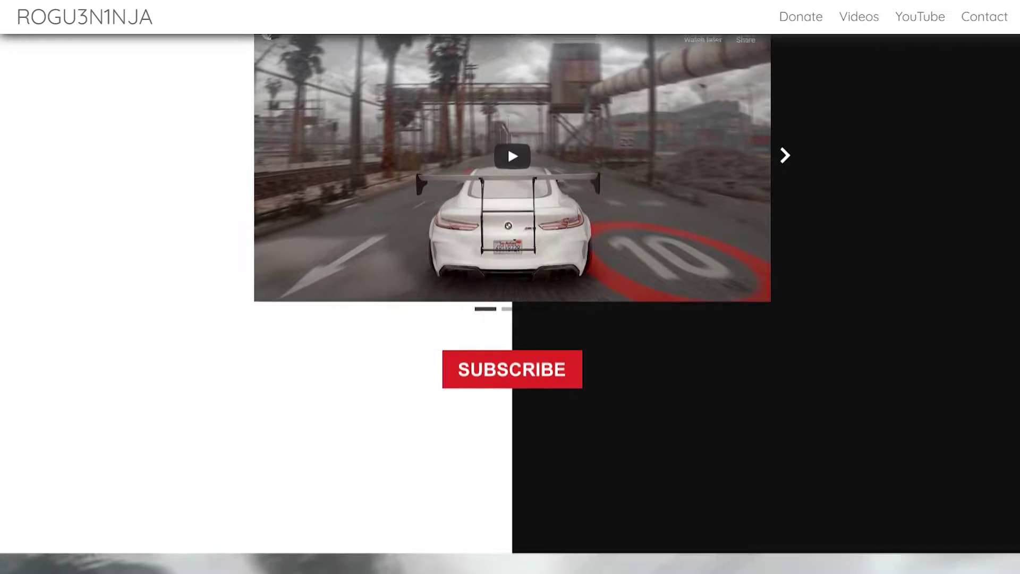
scroll(510, 287, "down", 2)
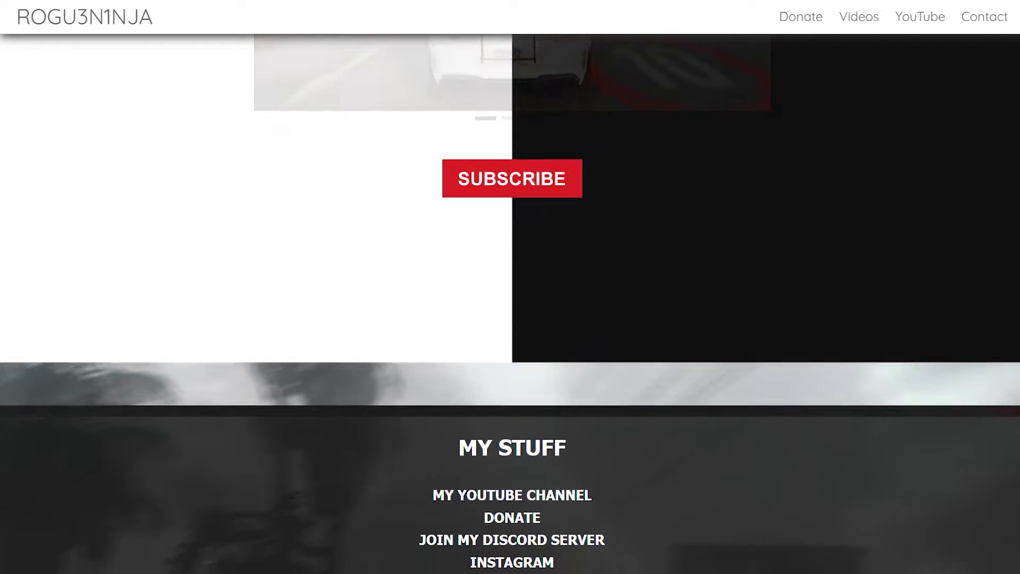
scroll(510, 287, "down", 4)
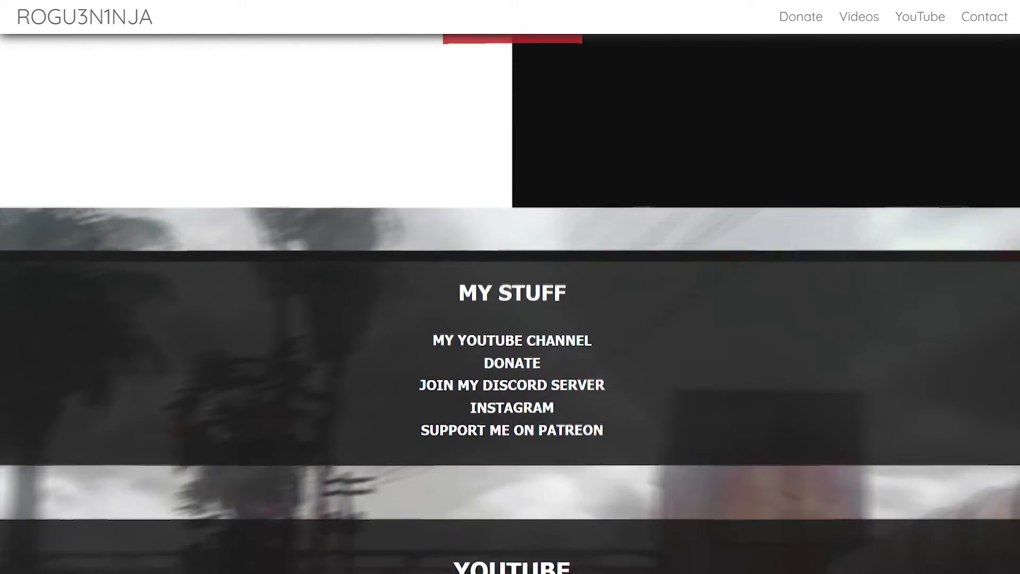
scroll(510, 286, "down", 5)
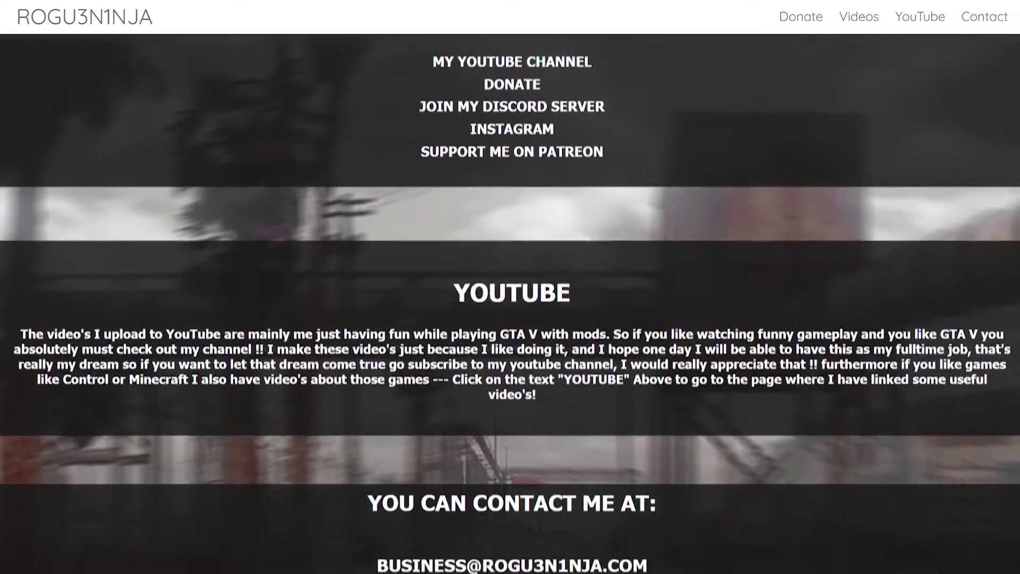
scroll(510, 287, "down", 5)
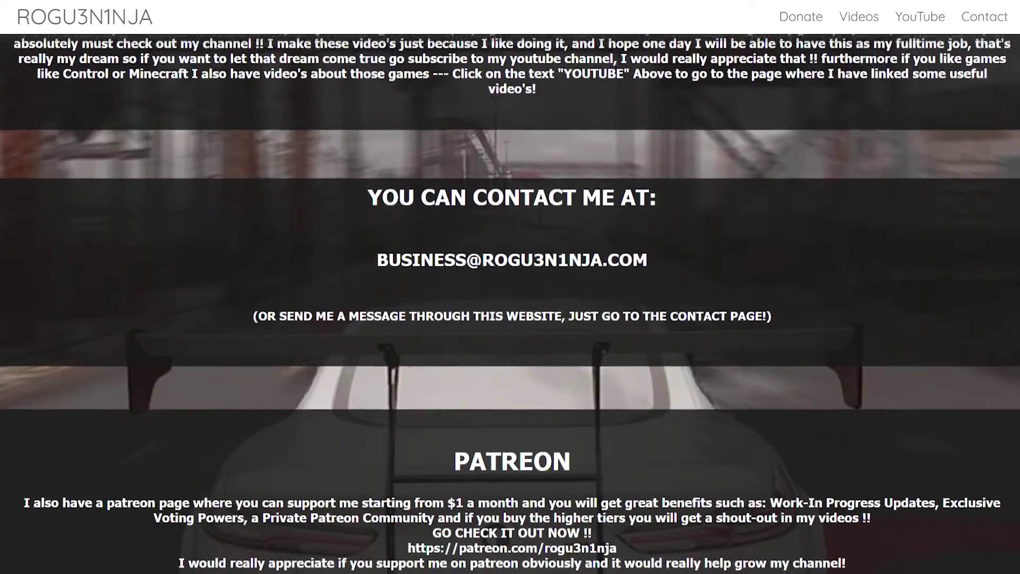
scroll(510, 287, "down", 4)
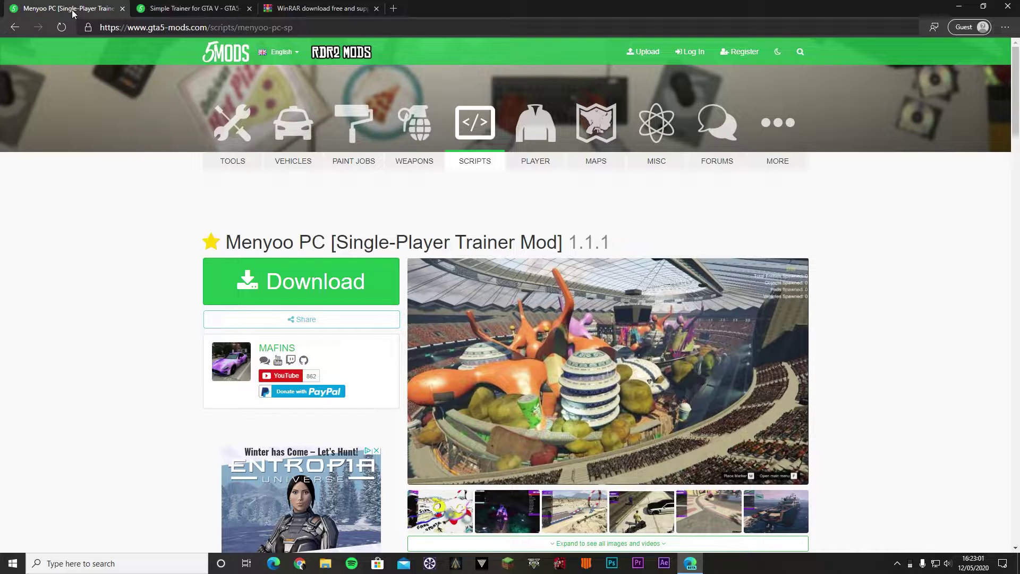
left_click_drag(220, 242, 286, 242)
left_click(285, 241)
left_click(194, 5)
left_click_drag(483, 242, 350, 242)
left_click(334, 239)
left_click(91, 7)
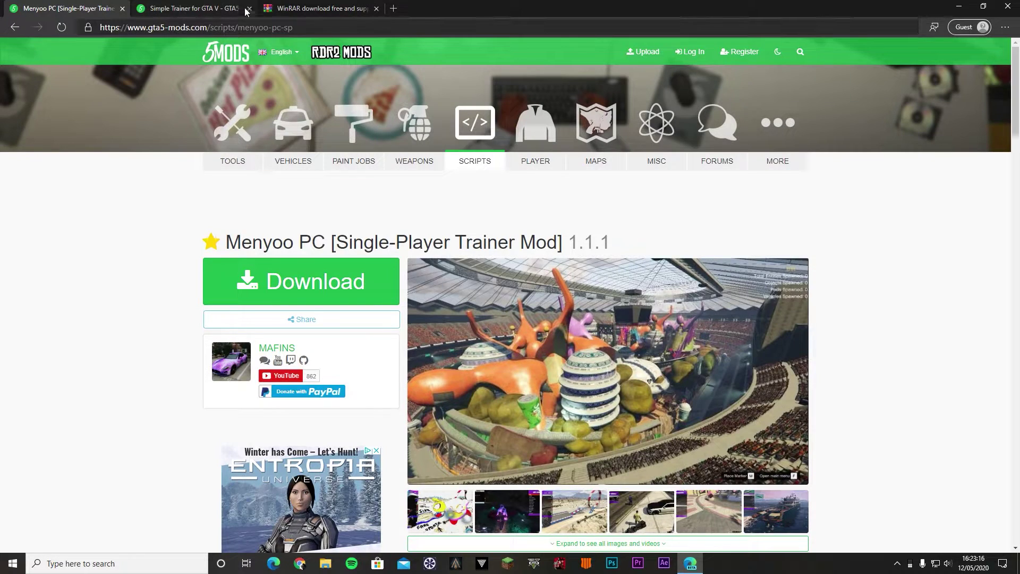
Step: Switch to the WinRAR 5.90 download page, look over its heading, then close that tab
left_click(300, 8)
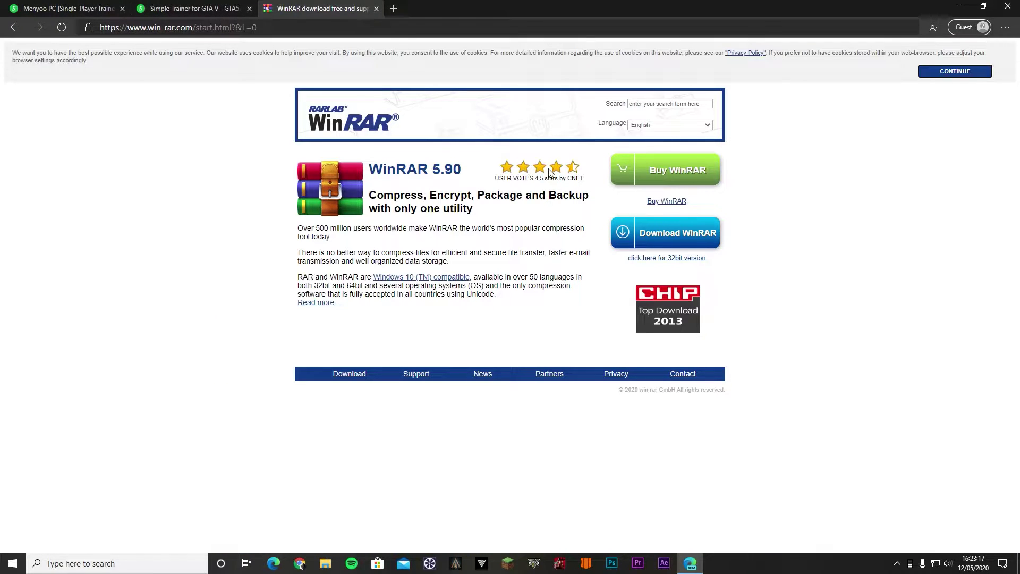
left_click_drag(372, 169, 484, 214)
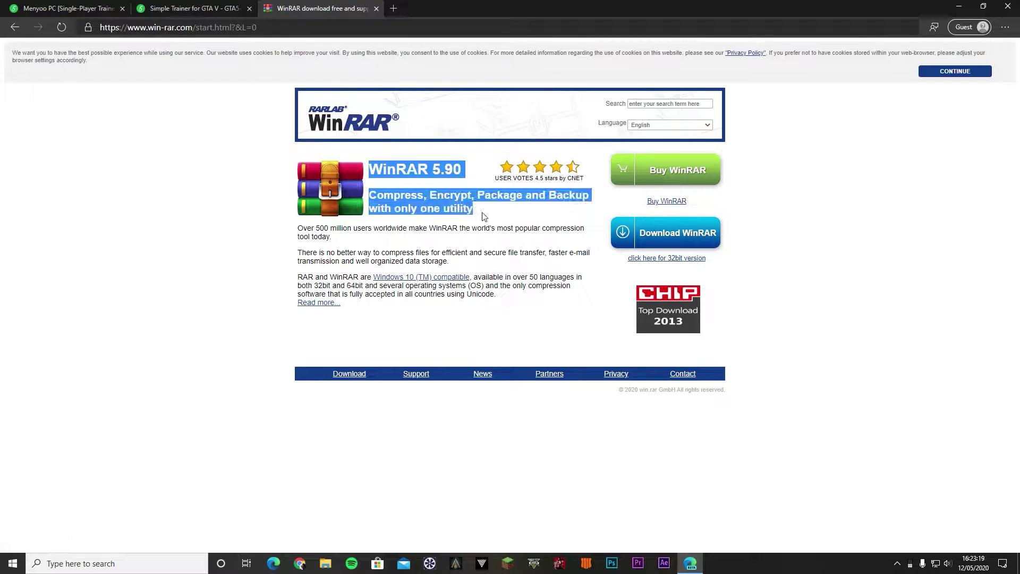
left_click(485, 215)
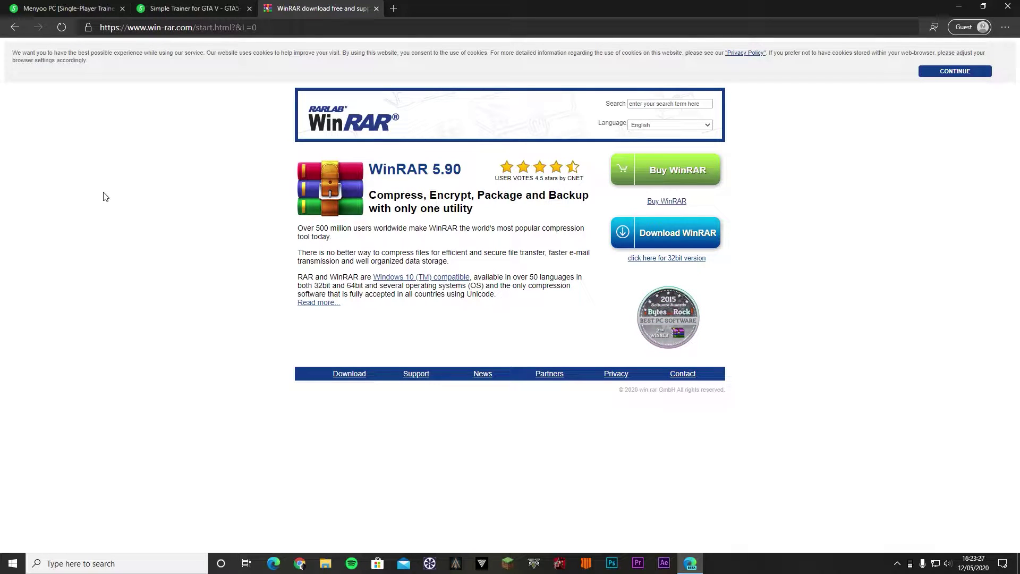
left_click(376, 9)
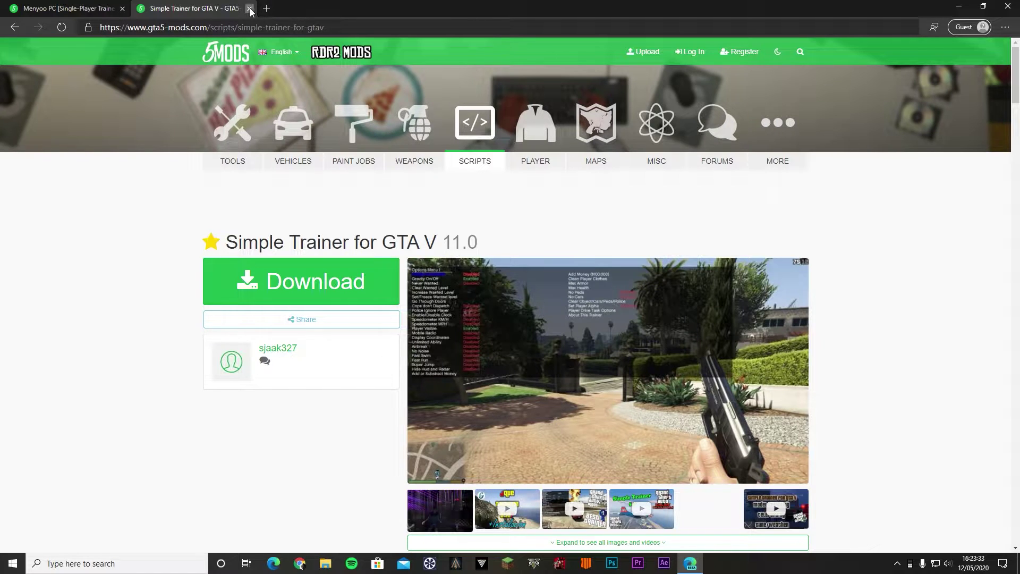
Step: Close the browser pages and extract each mod archive into its own folder
left_click(250, 9)
left_click(123, 9)
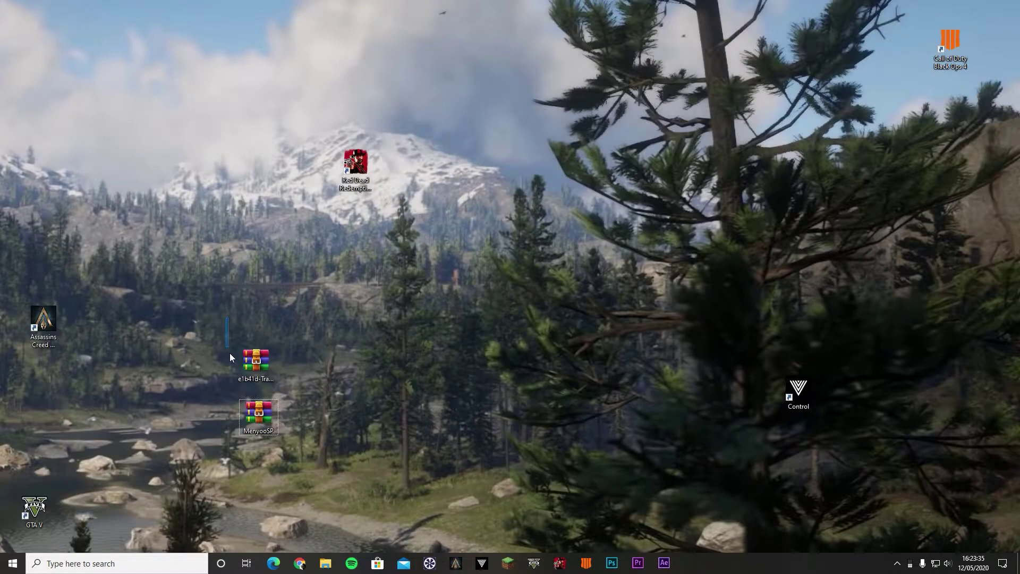
right_click(255, 372)
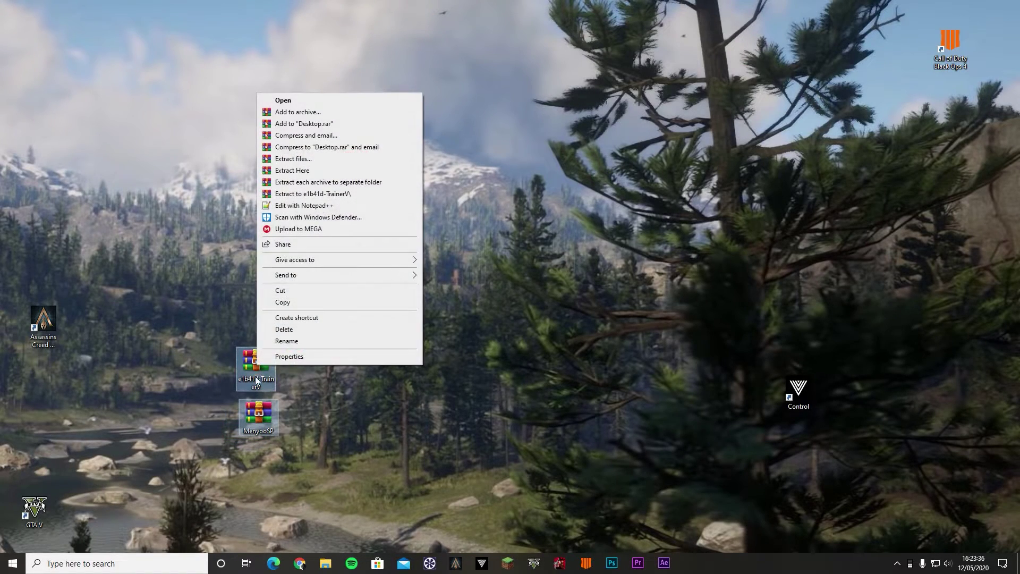
left_click(330, 186)
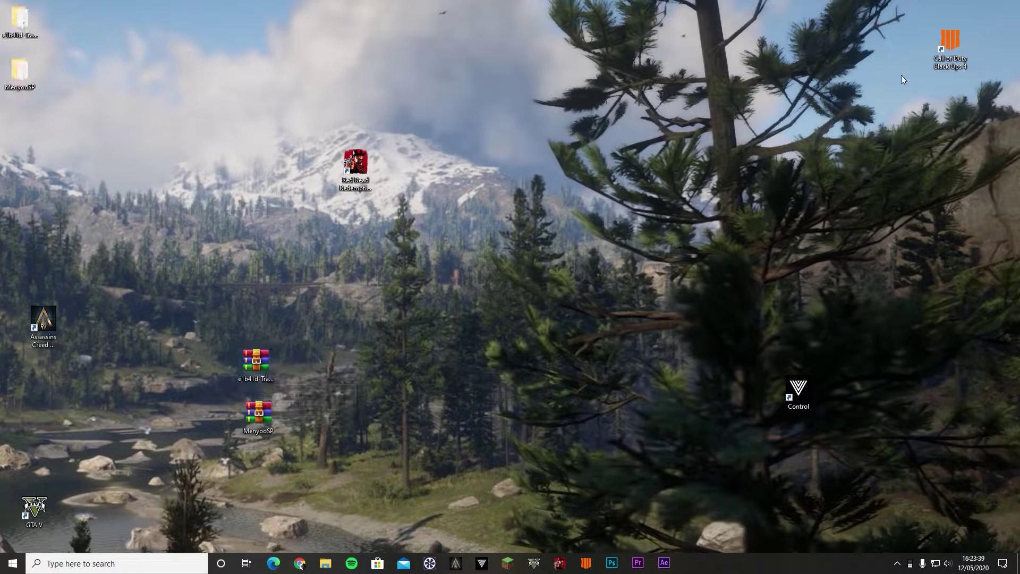
Step: Arrange the MenyooSP and e1b41d-TrainerV folders on the desktop and delete the original archives
left_click_drag(90, 28, 6, 113)
left_click_drag(21, 24, 406, 350)
left_click_drag(234, 313, 286, 456)
key("Delete")
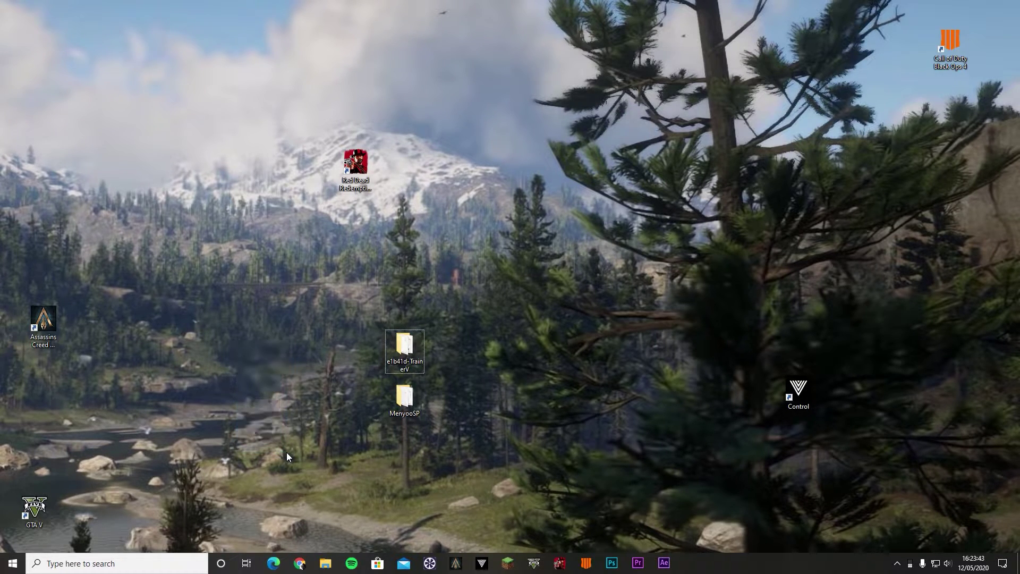
left_click_drag(384, 314, 292, 393)
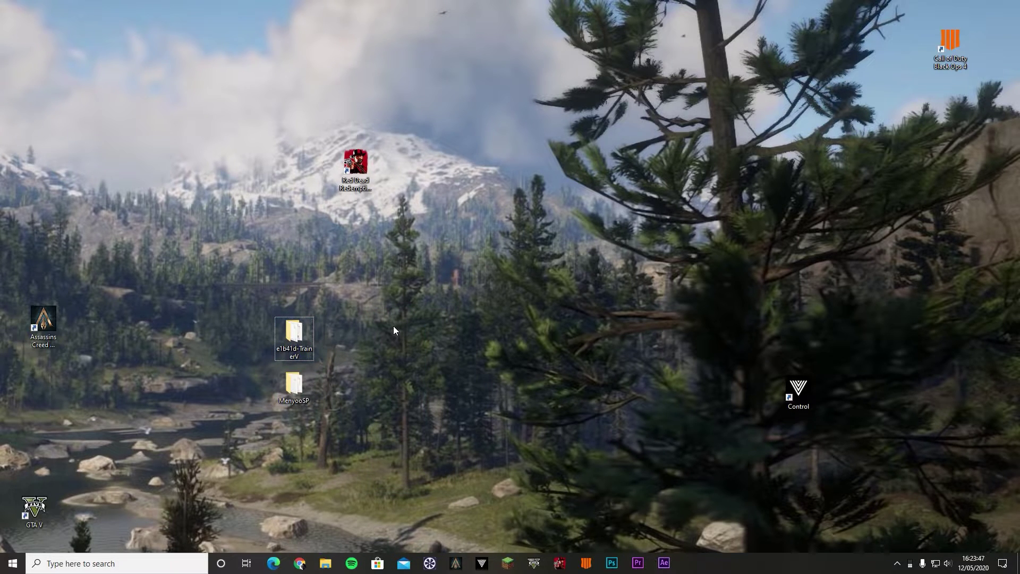
left_click_drag(294, 332, 514, 371)
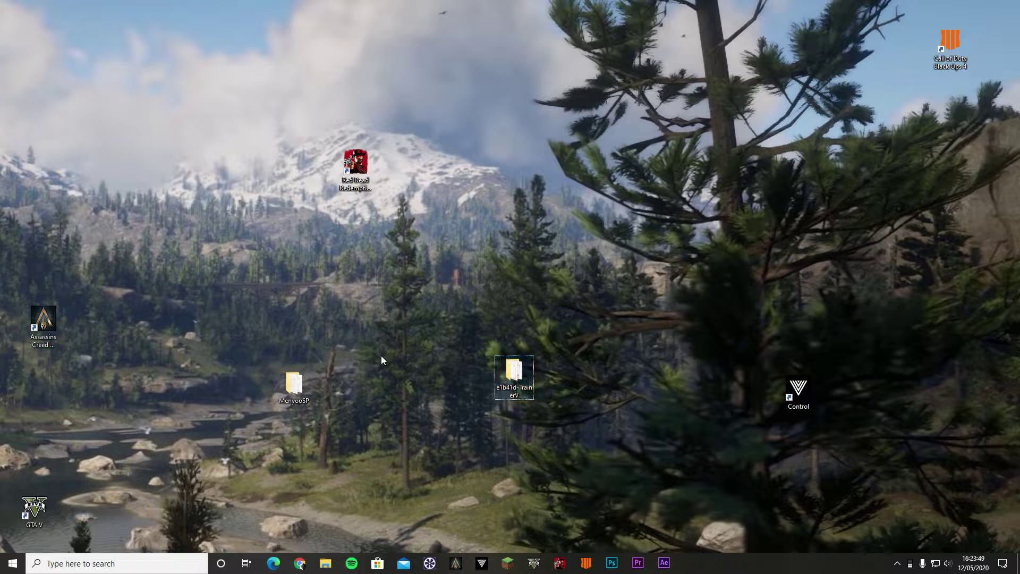
Step: Open MenyooSP, then menyooStuff, and bring up the context menu for menyooConfig
double_click(311, 382)
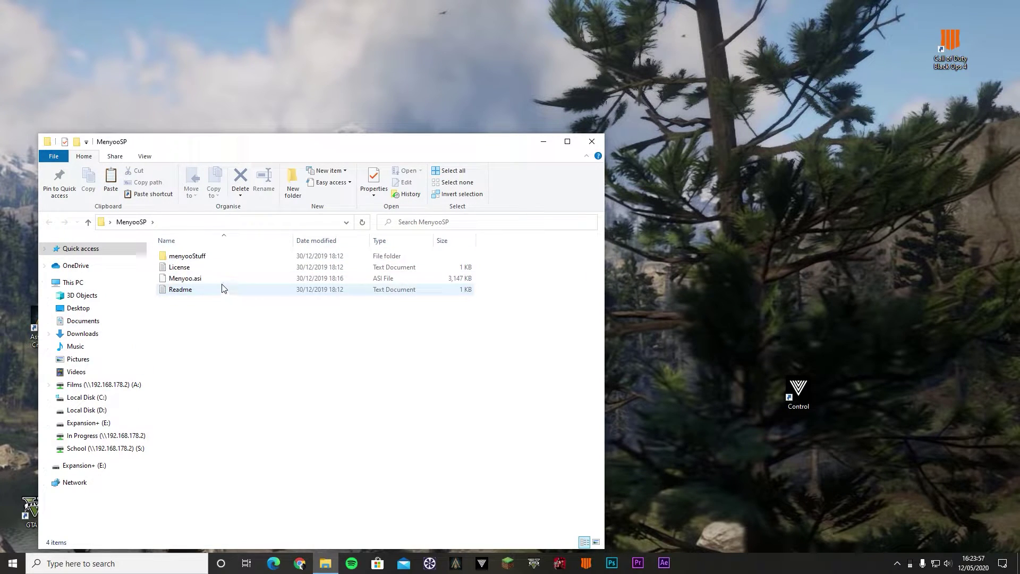
left_click(212, 256)
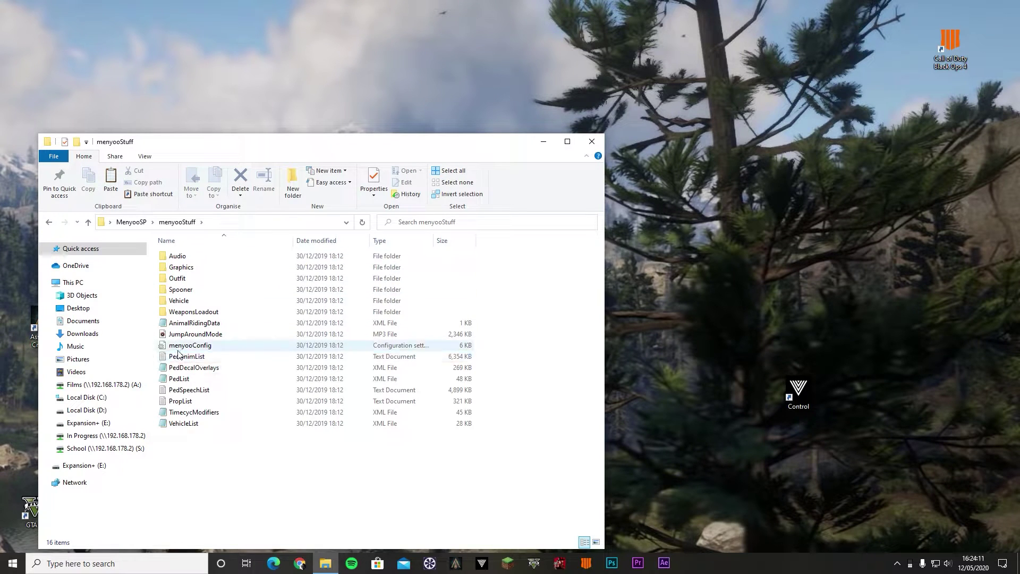
left_click(184, 348)
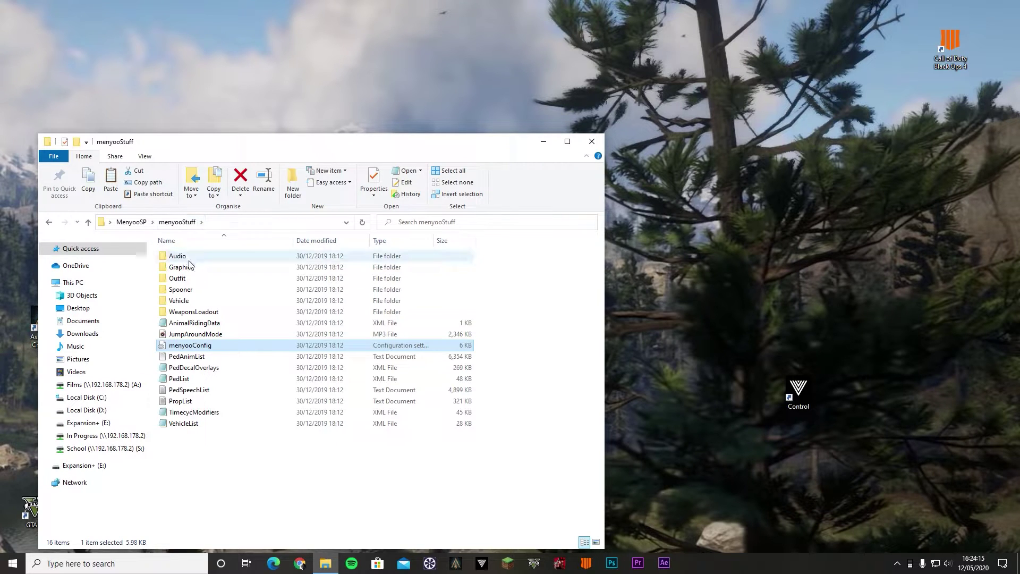
right_click(209, 349)
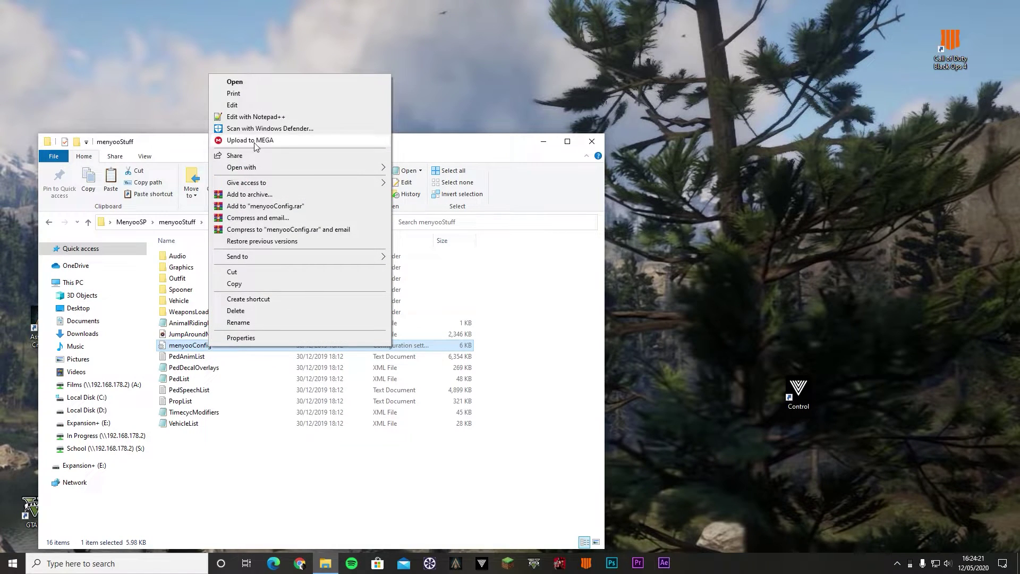
Step: Open menyooConfig in Notepad via Edit and scroll down to the [settings] section
left_click(247, 106)
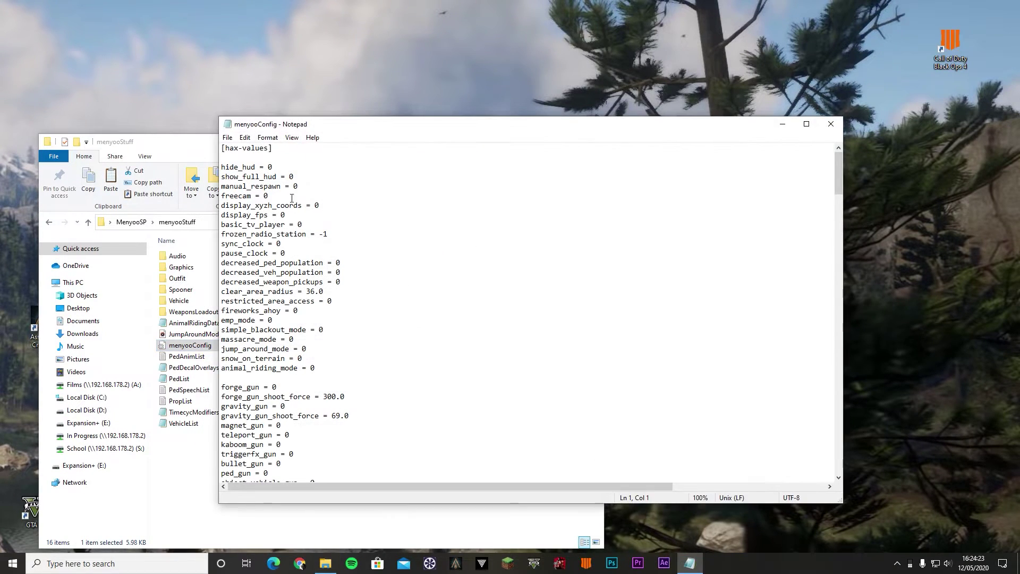
scroll(304, 245, "down", 20)
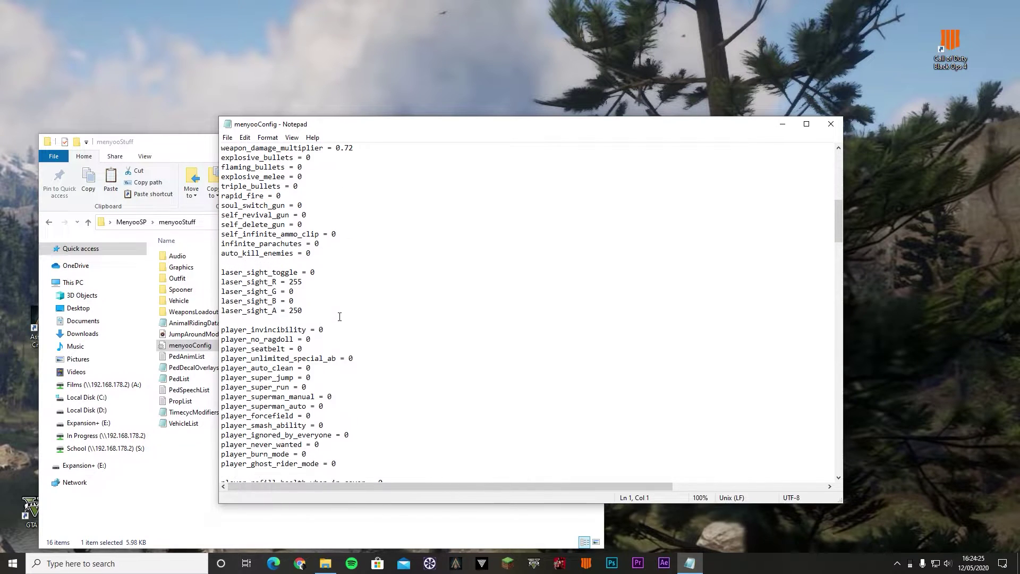
scroll(339, 317, "down", 20)
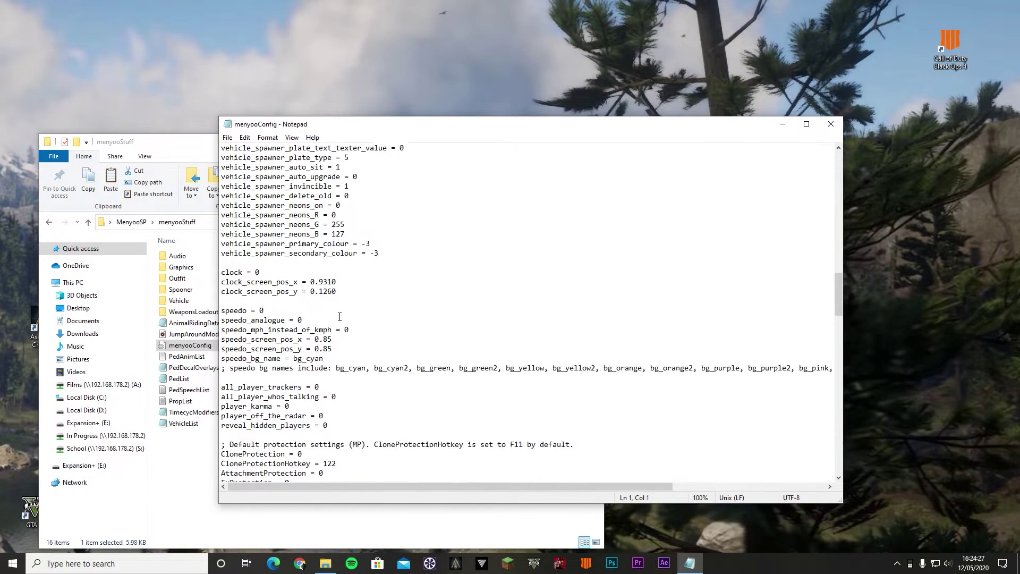
scroll(339, 317, "down", 20)
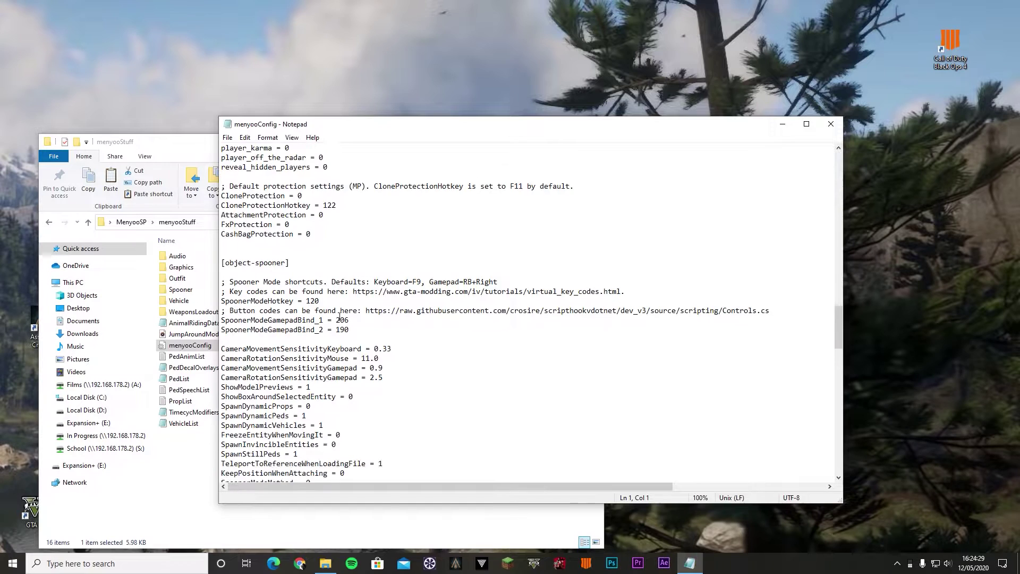
scroll(339, 317, "down", 4)
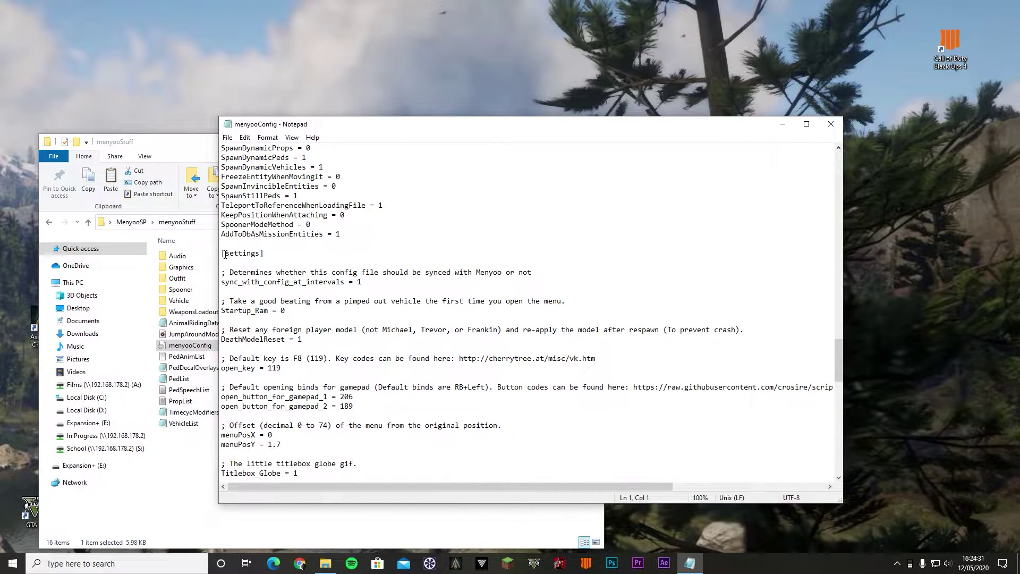
Step: Highlight the [settings] heading and the Startup_Ram setting with its comment
left_click(222, 253)
left_click_drag(222, 253, 298, 254)
left_click(305, 254)
left_click_drag(222, 301, 272, 322)
left_click(252, 364)
left_click_drag(225, 359, 285, 359)
left_click(252, 363)
Step: Mark the open_key = 119 line, its default F8 note and the key-code reference URL
left_click_drag(221, 367, 324, 359)
left_click(245, 364)
left_click(306, 359)
left_click(323, 359)
left_click(449, 360)
left_click_drag(460, 359, 617, 360)
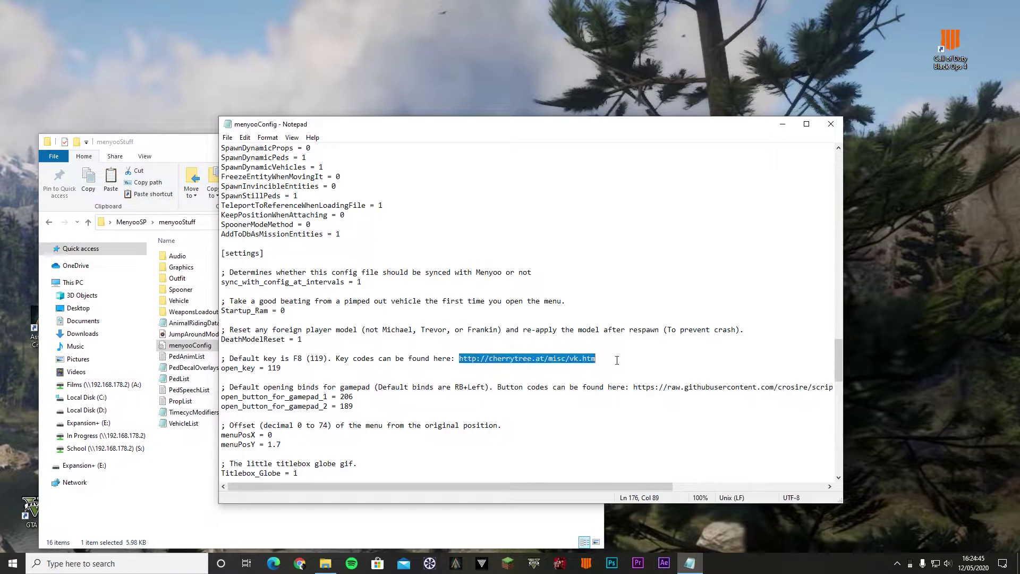
left_click(617, 359)
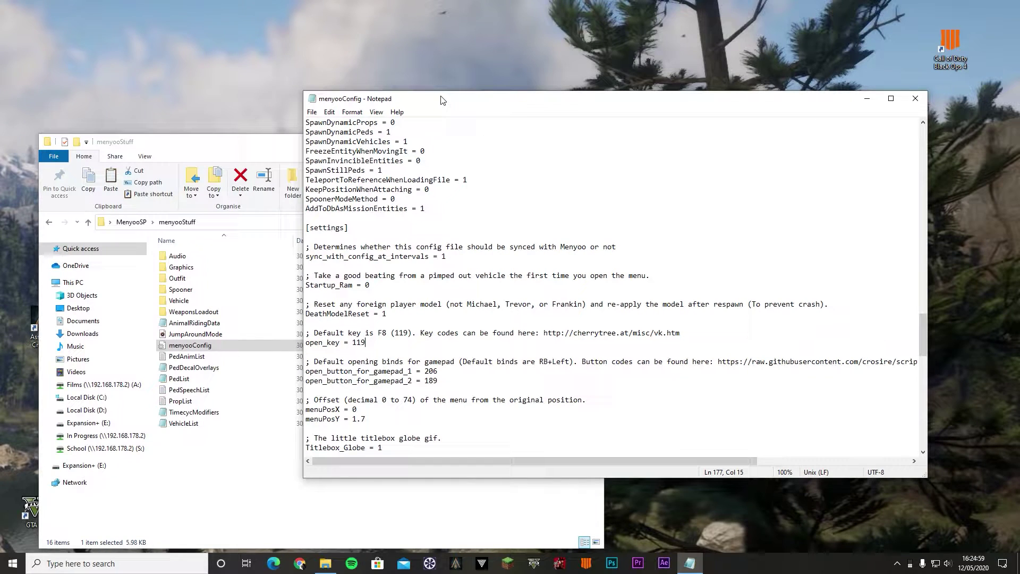
Step: Change the open_key value from 119 to 117
key("BackSpace")
type("7")
key("Home")
key("shift+Up")
key("shift+Up")
key("shift+Up")
key("shift+Up")
key("shift+Up")
key("shift+Up")
key("shift+Up")
key("shift+Up")
key("shift+Up")
key("shift+Up")
key("shift+Up")
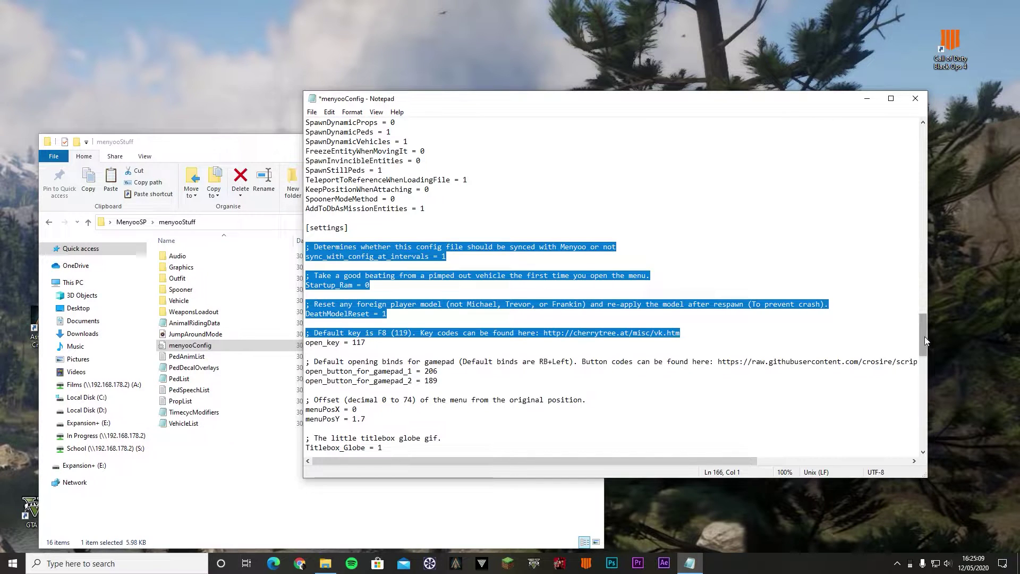
left_click_drag(924, 340, 813, 230)
left_click(758, 209)
Step: Scroll back through [settings] and place the caret before the new open_key value 117
scroll(758, 207, "up", 8)
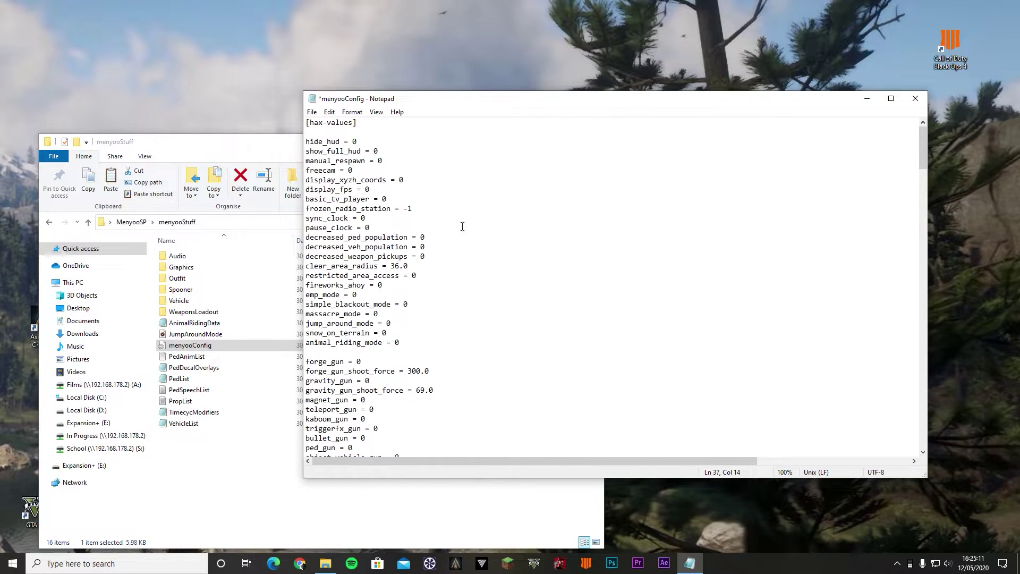
scroll(485, 209, "down", 20)
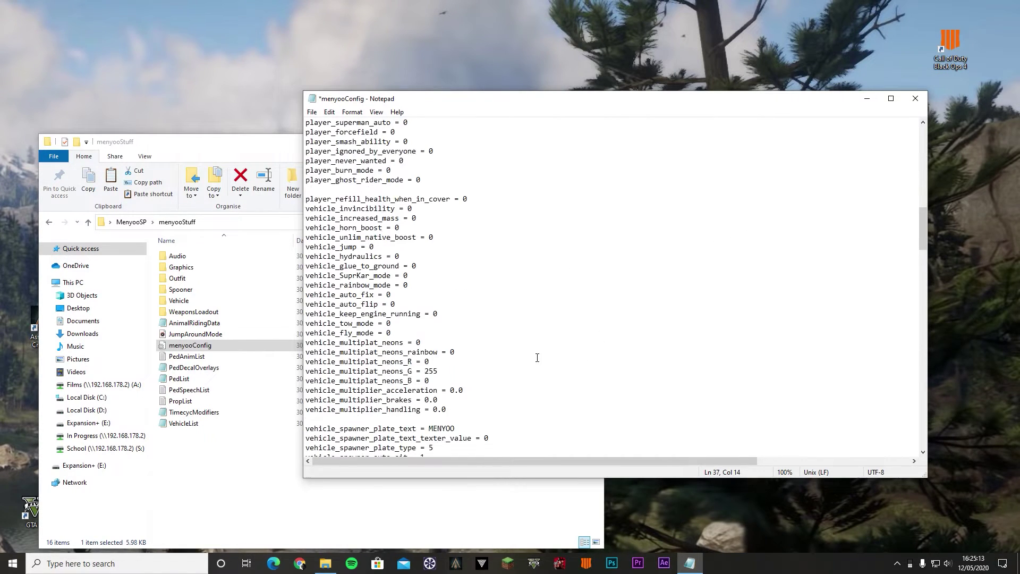
scroll(537, 357, "down", 17)
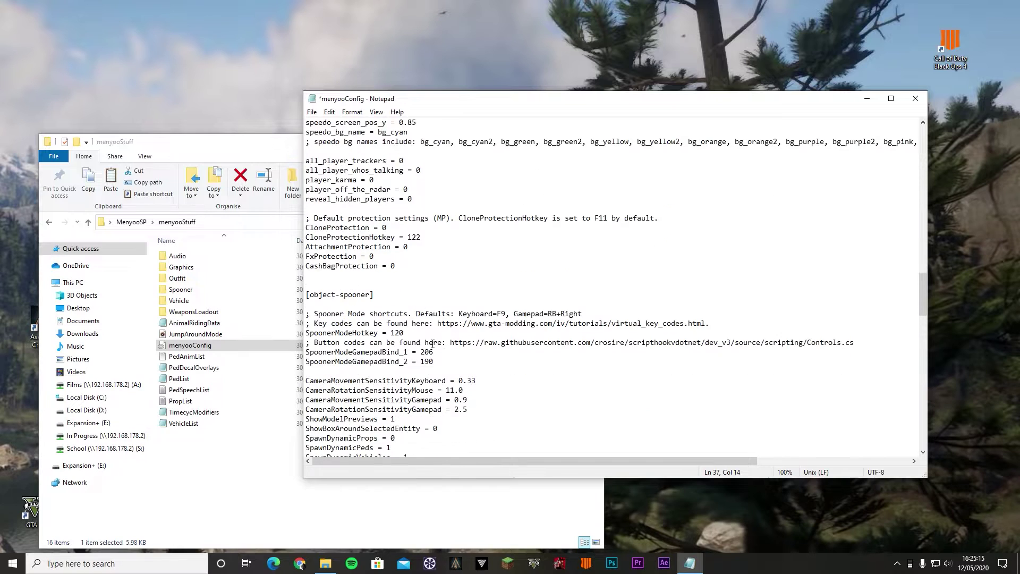
scroll(433, 345, "down", 6)
left_click_drag(348, 371, 311, 373)
left_click(322, 371)
scroll(391, 372, "down", 3)
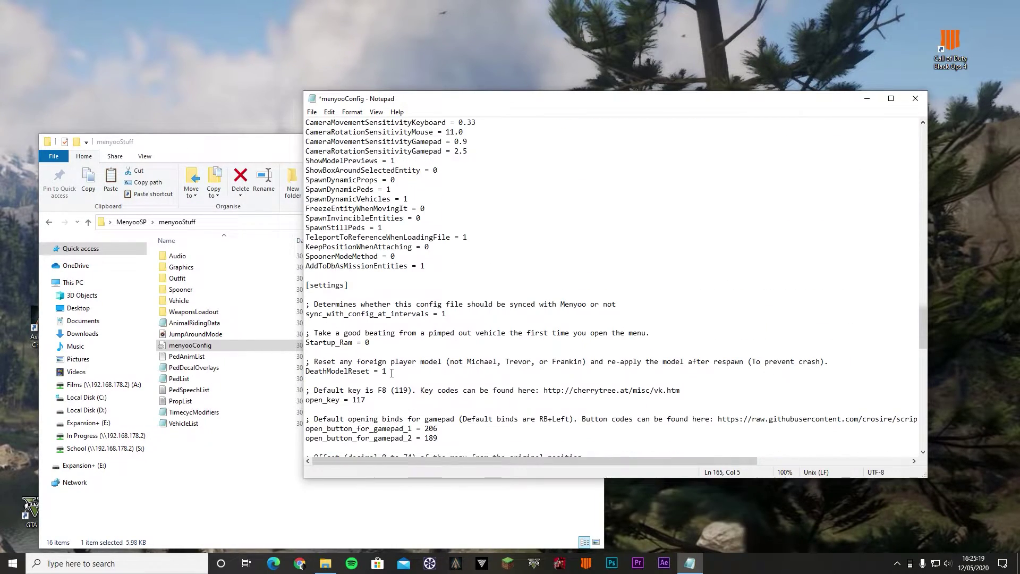
mouse_move(367, 399)
left_mouse_down()
mouse_move(325, 399)
mouse_move(367, 400)
left_mouse_up()
left_click(318, 400)
left_click(384, 402)
left_click(353, 402)
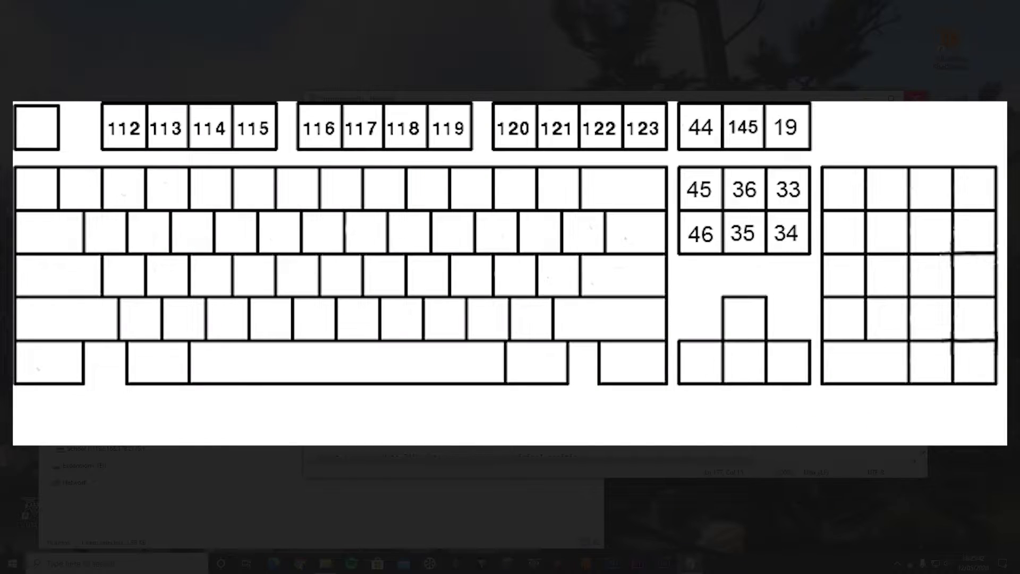
Step: Close Notepad and menyooStuff, open the e1b41d-TrainerV folder, and right-click the trainerv file
left_click(914, 97)
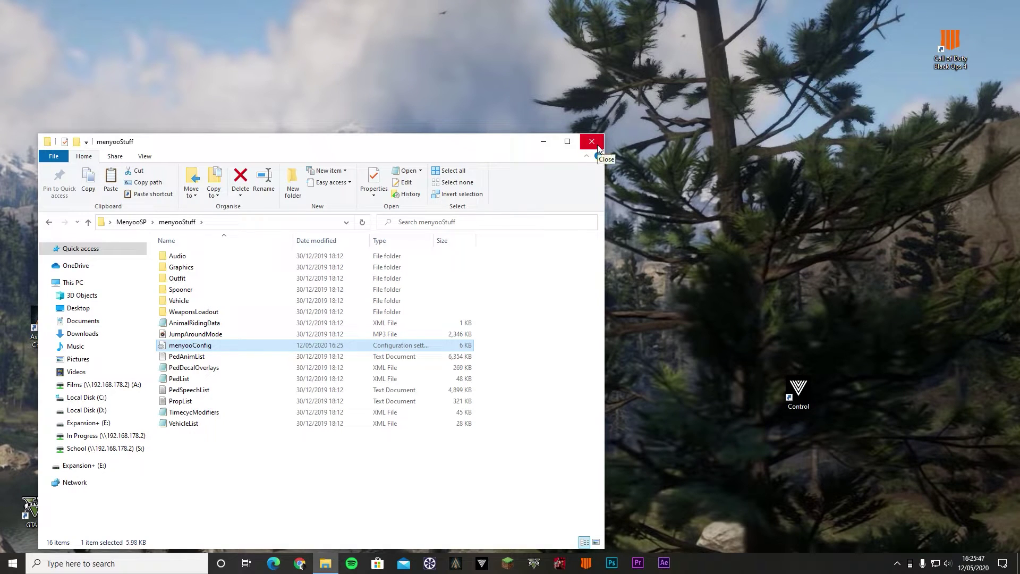
left_click(598, 147)
double_click(513, 369)
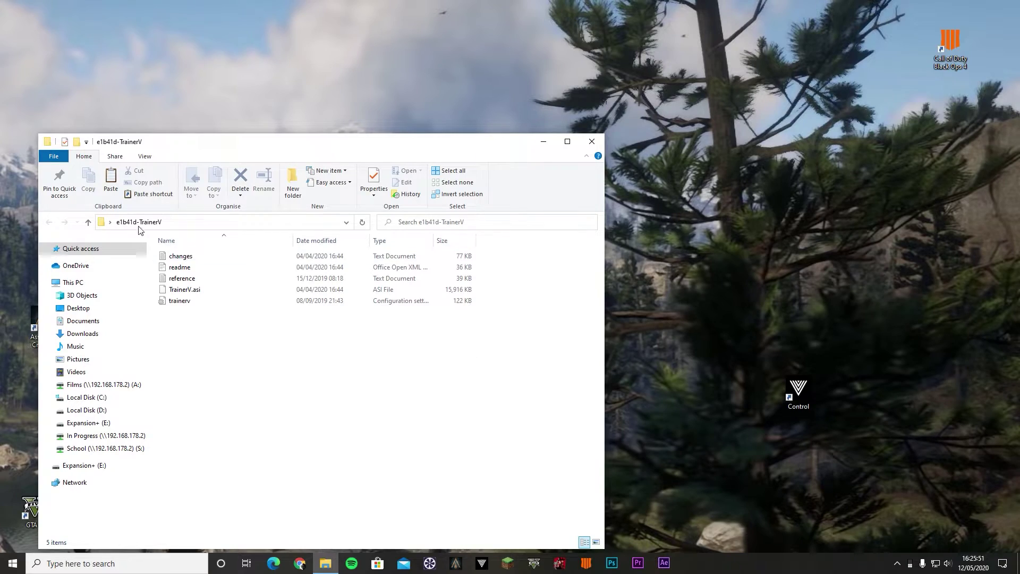
left_click(196, 304)
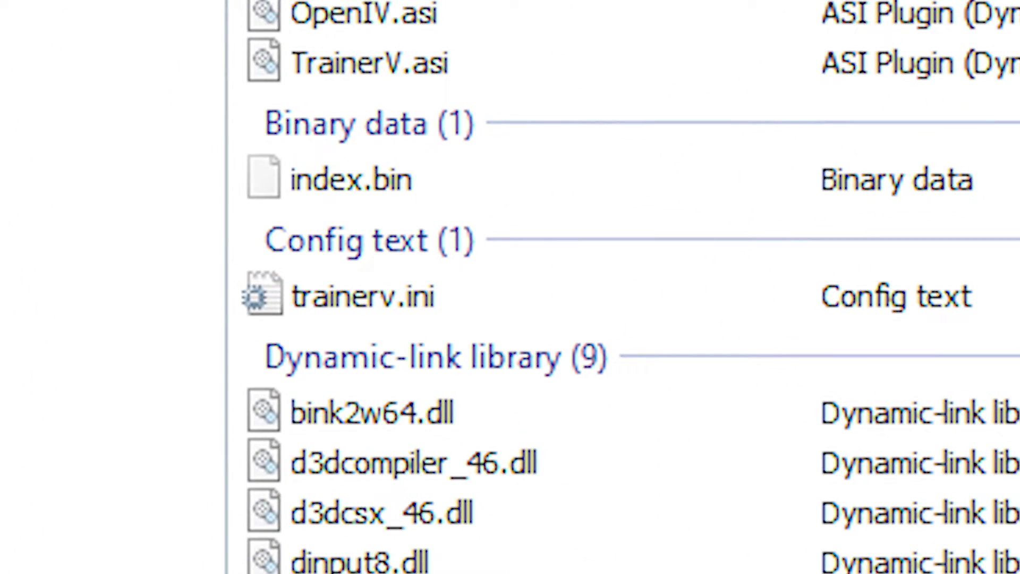
right_click(193, 300)
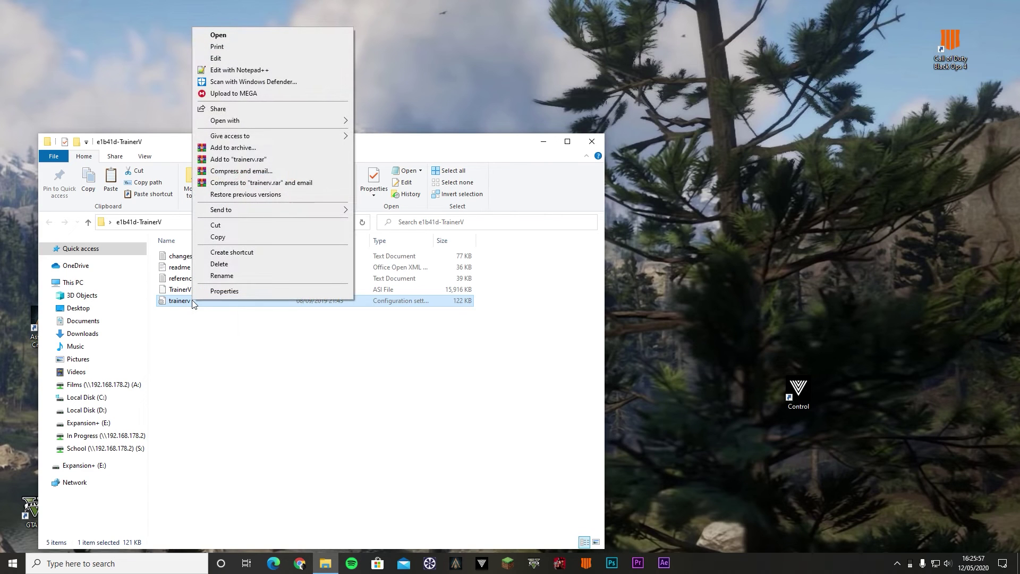
Step: Open trainerv in Notepad via Edit and highlight its introduction and KeyBindings block
left_click(228, 57)
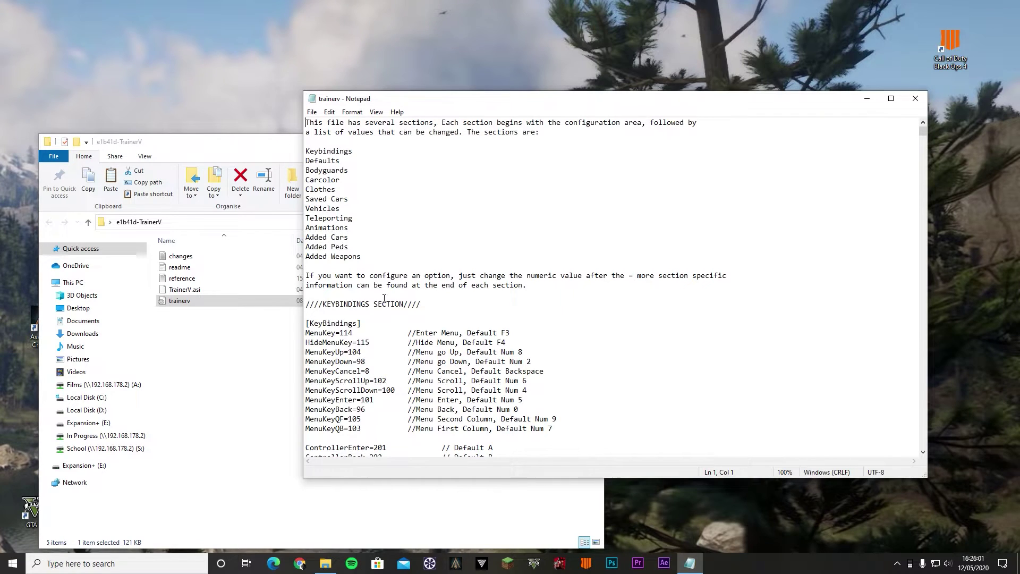
left_click_drag(310, 133, 463, 332)
left_click(463, 333)
left_click_drag(407, 418, 306, 150)
left_click_drag(307, 323, 584, 429)
left_click(584, 429)
Step: Look over the menu key bindings from MenuKey=114 through MenuKeyUp, MenuKeyDown and MenuKeyCancel
left_click_drag(373, 428, 356, 334)
left_click_drag(415, 352, 459, 352)
left_click(471, 371)
left_click_drag(348, 352, 375, 365)
left_click(375, 365)
left_click(340, 371)
left_click_drag(343, 371, 347, 371)
left_click(370, 342)
Step: Highlight the MenuKey and HideMenuKey lines and place the caret inside HideMenuKey's value 115
left_click_drag(377, 342, 306, 332)
left_click(372, 351)
left_click_drag(370, 342, 306, 331)
left_click(340, 342)
left_click(370, 342)
left_click(515, 343)
left_click_drag(418, 333, 460, 333)
left_click(459, 333)
left_click(407, 346)
left_click(366, 340)
Step: Replace the final 5 with 9 so the line reads HideMenuKey=119
key("BackSpace")
type("9")
left_click(178, 355)
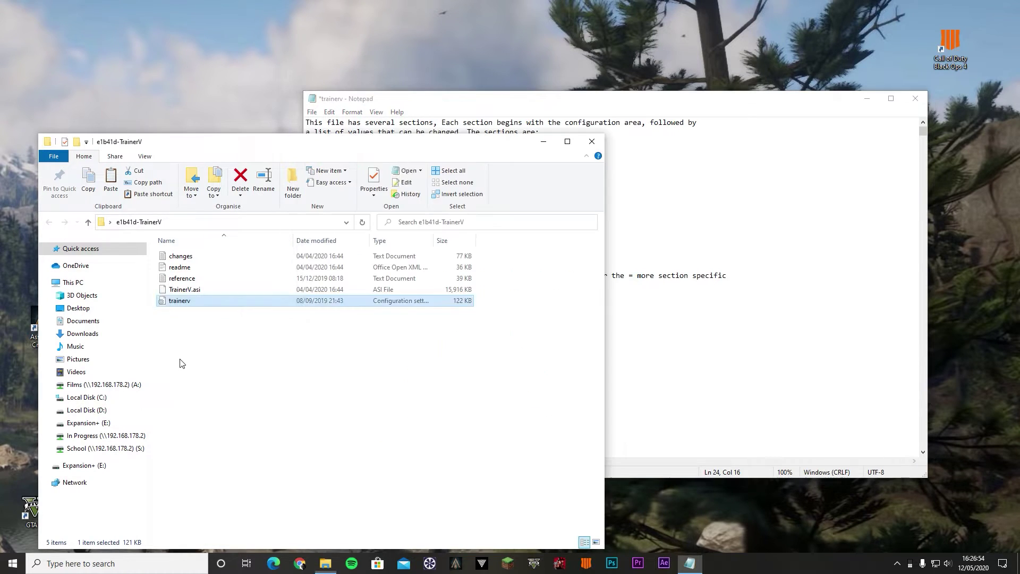
left_click(667, 173)
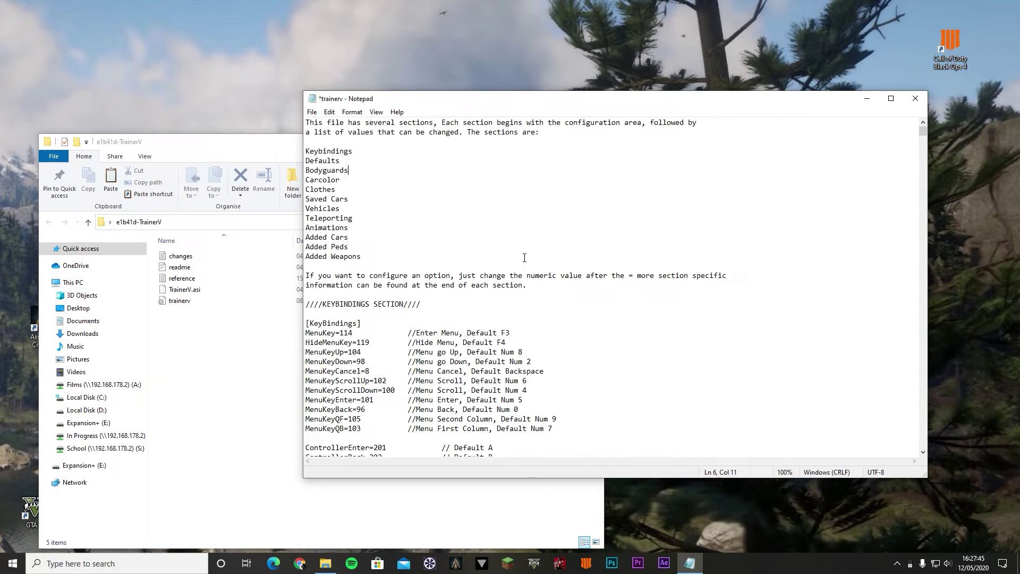
Step: Save trainerv.ini when closing Notepad, then close the e1b41d-TrainerV folder window
left_click(908, 101)
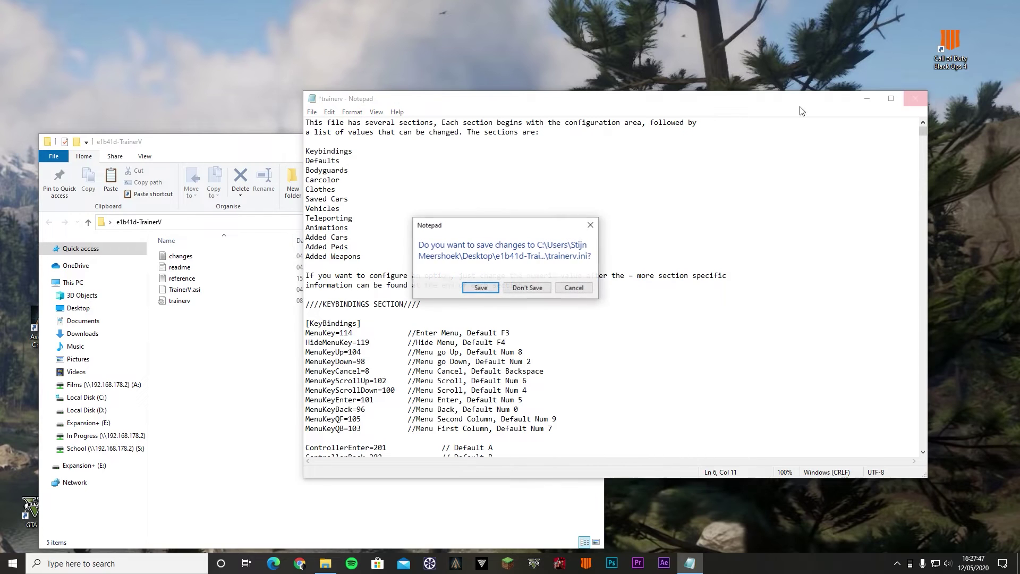
left_click(535, 291)
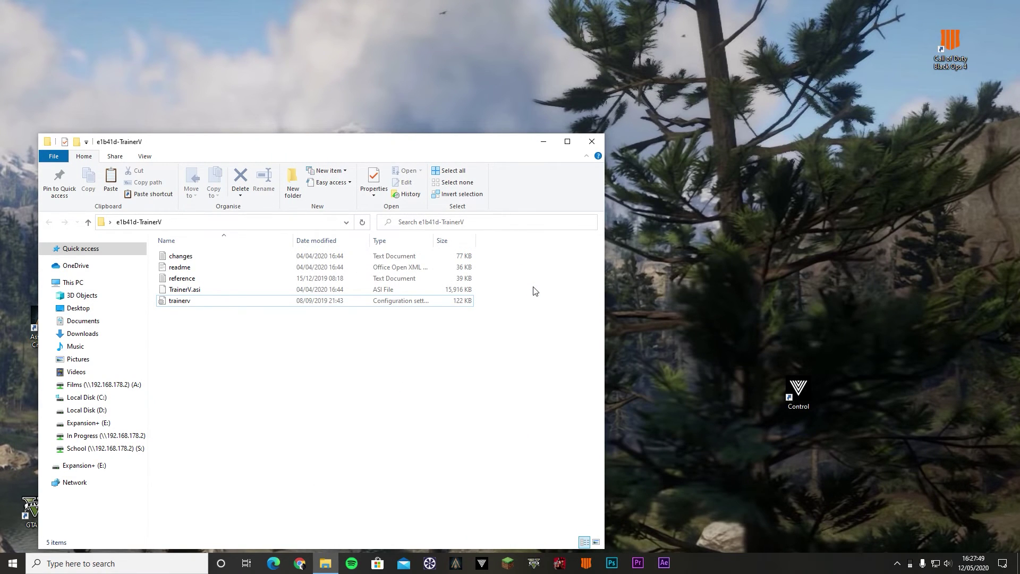
left_click(593, 141)
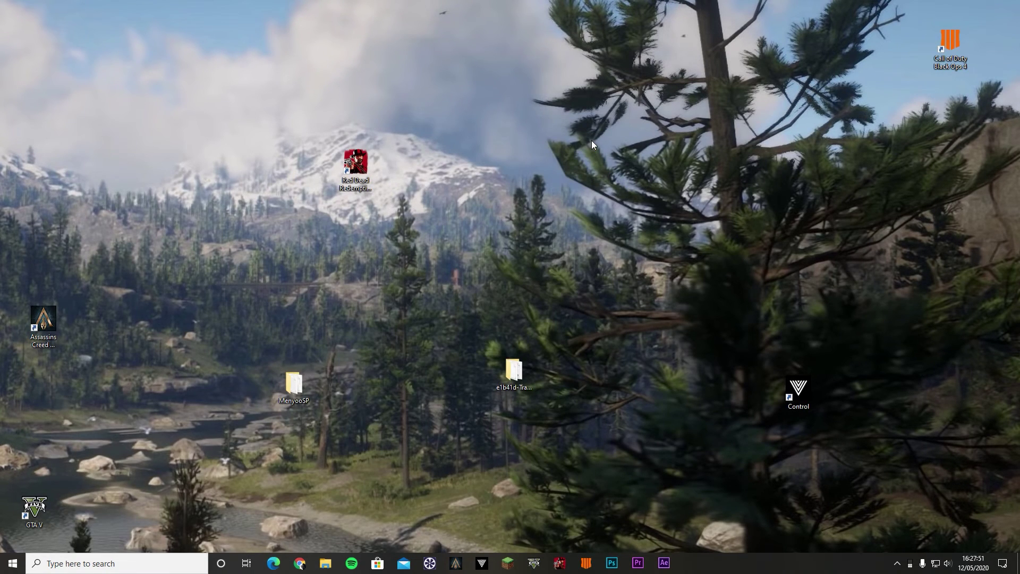